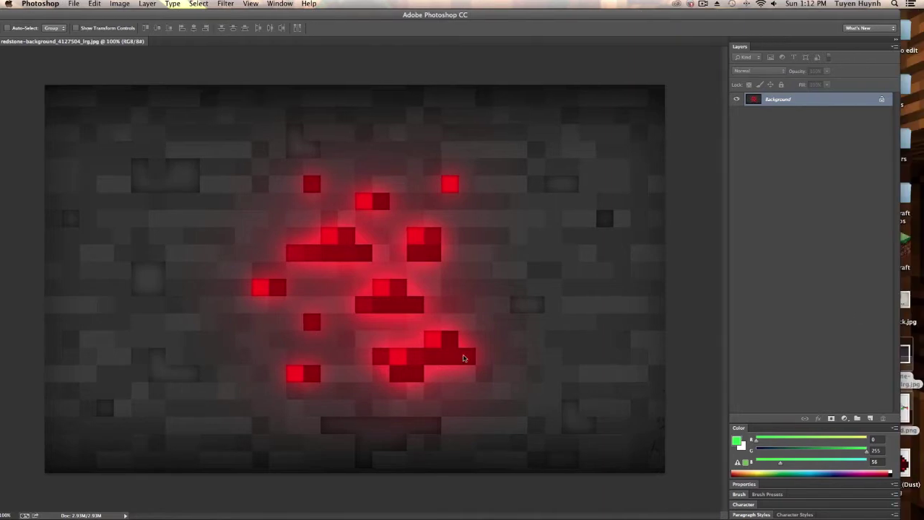
Step: Place the Minecraft character image from the desktop and scale it into the upper-left area of the redstone background
{"action": "left_click_drag", "start_coordinate": [910, 466], "coordinate": [388, 278]}
{"action": "left_click_drag", "start_coordinate": [478, 7], "coordinate": [469, 7]}
{"action": "left_click_drag", "start_coordinate": [377, 218], "coordinate": [206, 140]}
{"action": "left_click_drag", "start_coordinate": [309, 305], "coordinate": [304, 300]}
{"action": "left_click_drag", "start_coordinate": [204, 134], "coordinate": [200, 144]}
{"action": "key", "text": "Return"}
Step: Add the text "Docm77" in the red MineCrafter font and move it across the middle of the image
{"action": "key", "text": "t"}
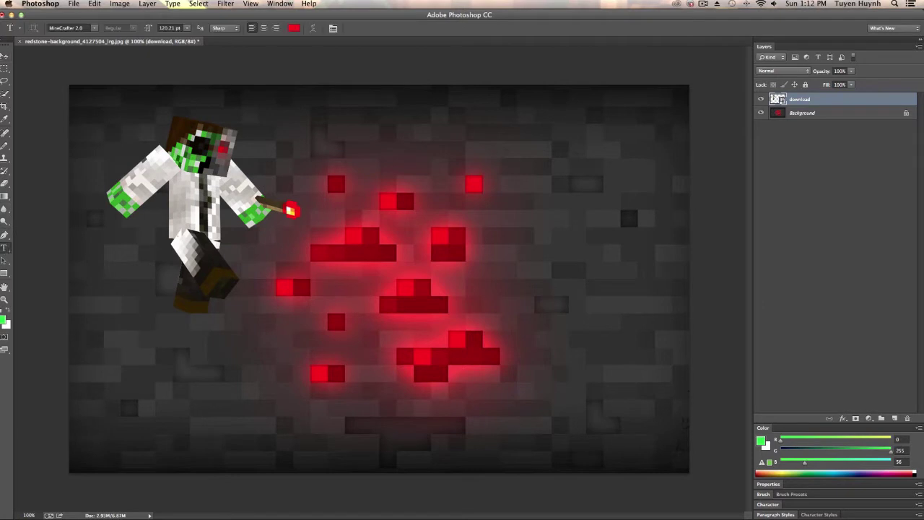
{"action": "left_click", "coordinate": [280, 277]}
{"action": "type", "text": "DOCMM"}
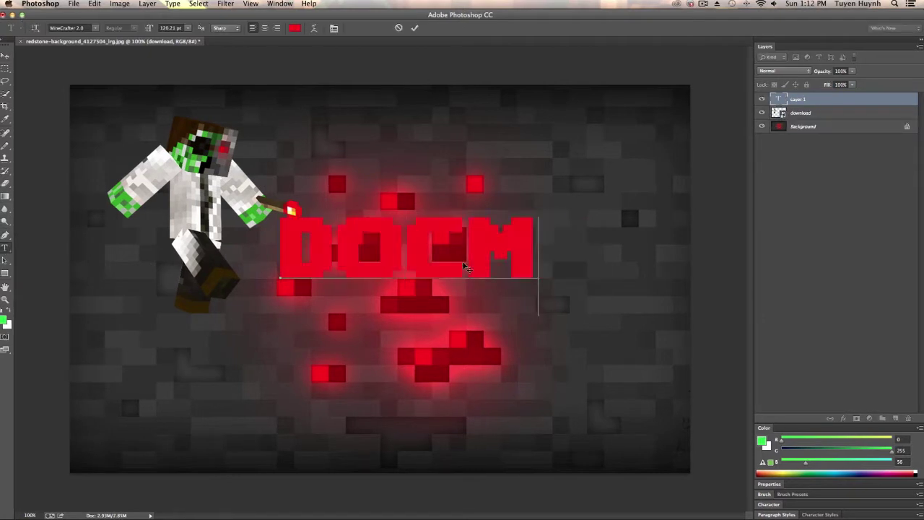
{"action": "key", "text": "BackSpace"}
{"action": "type", "text": "77"}
{"action": "key", "text": "ctrl+Return"}
{"action": "key", "text": "v"}
{"action": "left_click_drag", "start_coordinate": [311, 235], "coordinate": [284, 252]}
Step: Open the layer style settings of the Docm77 text and enable Bevel & Emboss with Contour
{"action": "right_click", "coordinate": [834, 99]}
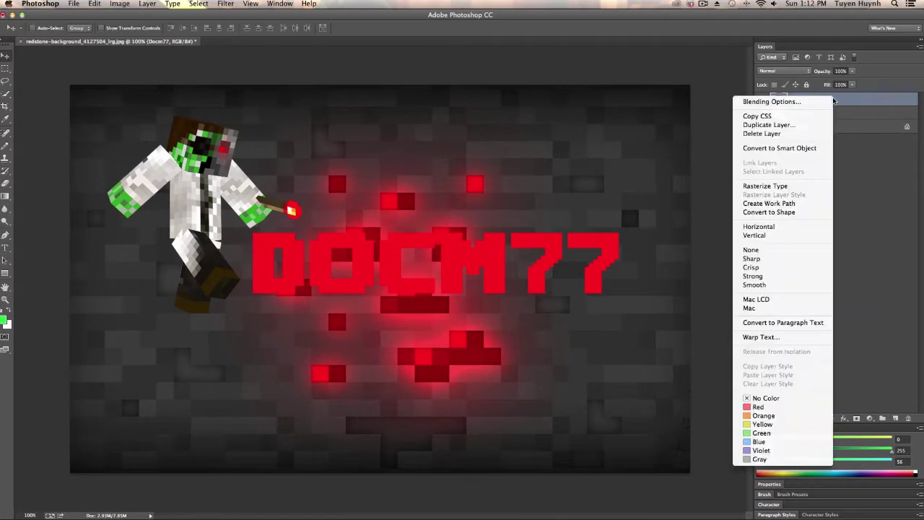
{"action": "left_click", "coordinate": [772, 101]}
{"action": "left_click", "coordinate": [574, 156]}
{"action": "left_click", "coordinate": [578, 145]}
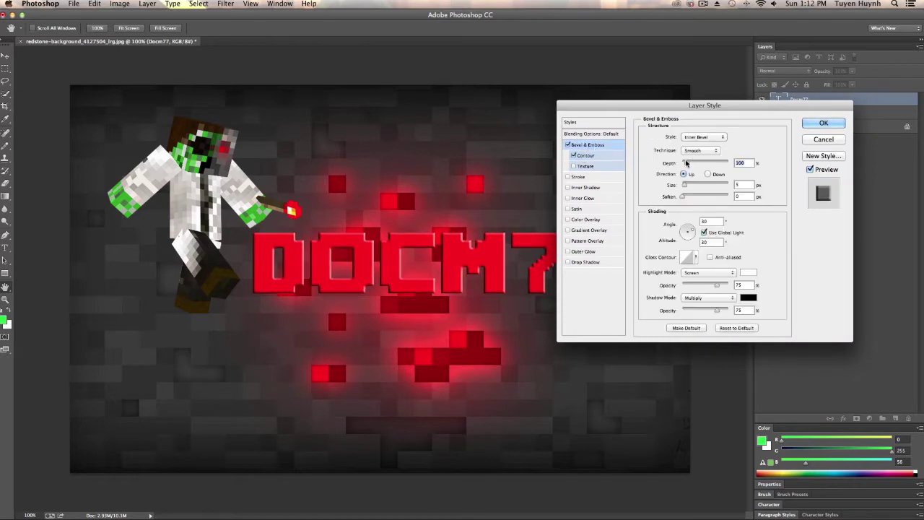
Step: Try other bevel styles, including Pillow Emboss, and a different technique on the text
{"action": "left_click", "coordinate": [703, 137]}
{"action": "left_click", "coordinate": [699, 149]}
{"action": "left_click", "coordinate": [704, 136]}
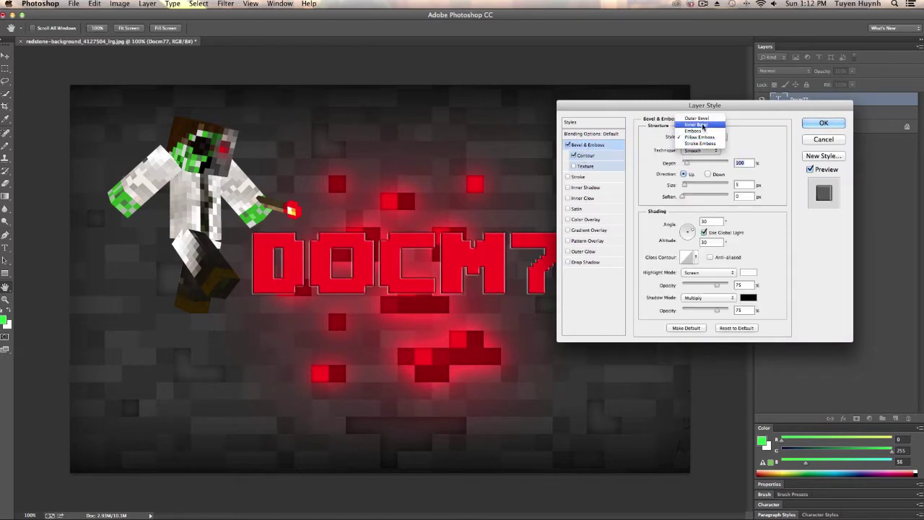
{"action": "left_click", "coordinate": [699, 125]}
{"action": "left_click", "coordinate": [698, 136]}
{"action": "left_click", "coordinate": [697, 130]}
{"action": "left_click", "coordinate": [699, 150]}
{"action": "left_click", "coordinate": [696, 156]}
Step: Set the text's bevel to Inner Bevel with the Chisel Soft technique and increase its depth
{"action": "left_click_drag", "start_coordinate": [685, 105], "coordinate": [758, 14]}
{"action": "left_click", "coordinate": [777, 59]}
{"action": "left_click", "coordinate": [770, 65]}
{"action": "left_click", "coordinate": [776, 46]}
{"action": "left_click", "coordinate": [772, 52]}
{"action": "left_click_drag", "start_coordinate": [760, 71], "coordinate": [766, 74]}
Step: Set the bevel contour's range to 100% with anti-aliasing on, leaving texture and stroke off
{"action": "left_click", "coordinate": [659, 64]}
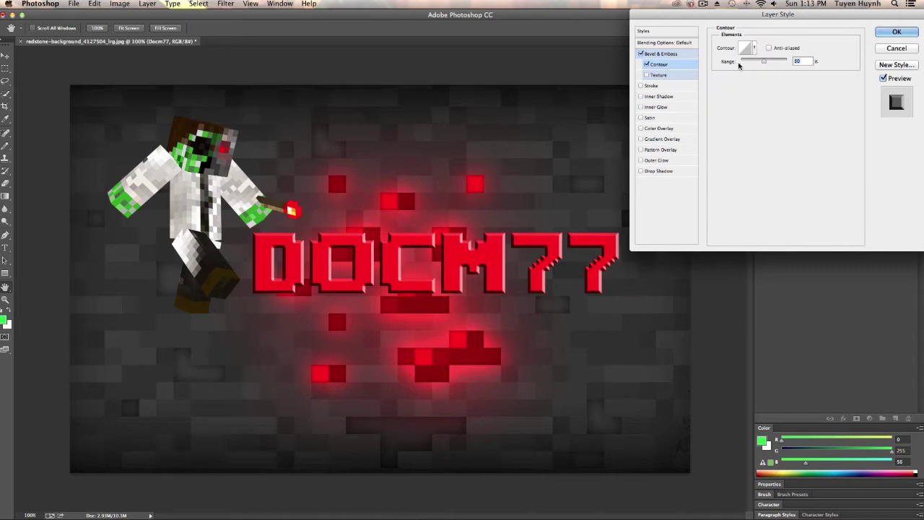
{"action": "left_click", "coordinate": [670, 54]}
{"action": "left_click", "coordinate": [677, 65]}
{"action": "left_click", "coordinate": [666, 75]}
{"action": "left_click", "coordinate": [647, 75]}
{"action": "left_click", "coordinate": [746, 48]}
{"action": "left_click", "coordinate": [538, 163]}
{"action": "left_click", "coordinate": [769, 48]}
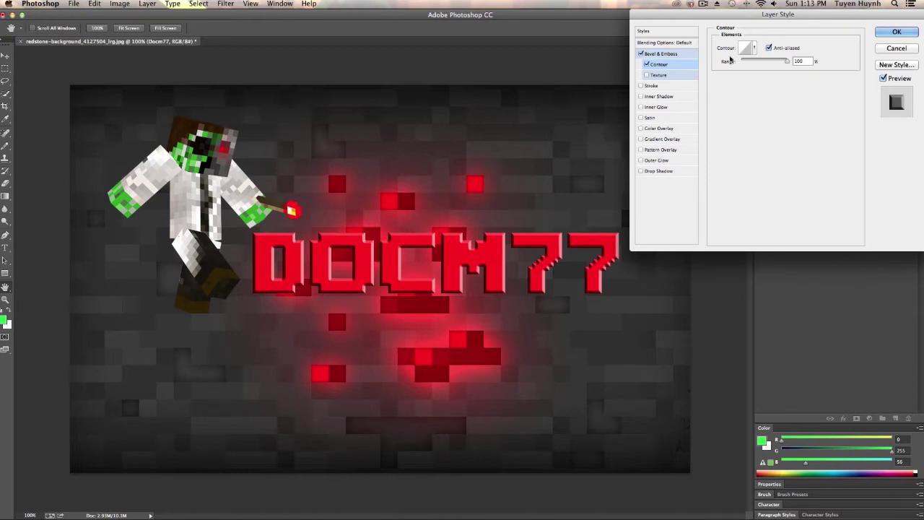
{"action": "left_click", "coordinate": [656, 86]}
{"action": "left_click", "coordinate": [641, 86]}
Step: Enable Inner Glow on the text and try the red-to-green gradient preset with a brighter red starting stop
{"action": "left_click", "coordinate": [661, 107]}
{"action": "left_click", "coordinate": [786, 81]}
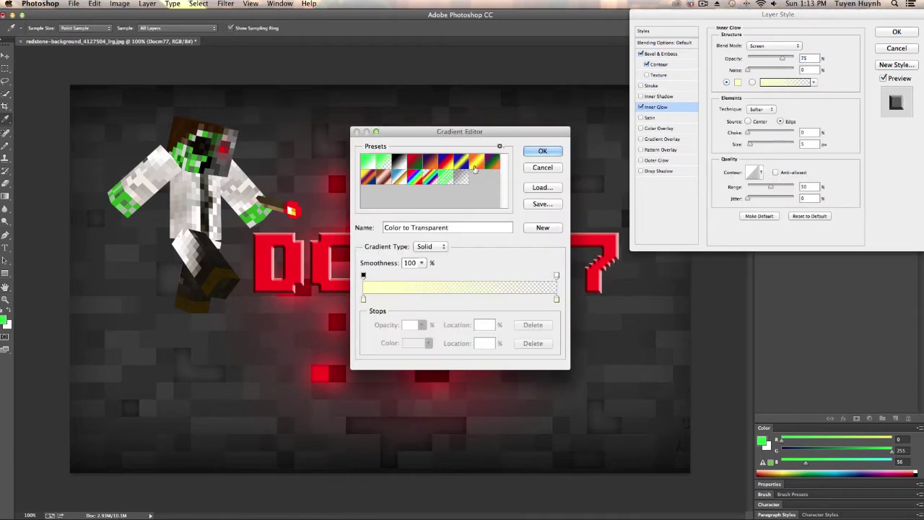
{"action": "left_click", "coordinate": [415, 160]}
{"action": "left_click", "coordinate": [556, 298]}
{"action": "left_click", "coordinate": [555, 274]}
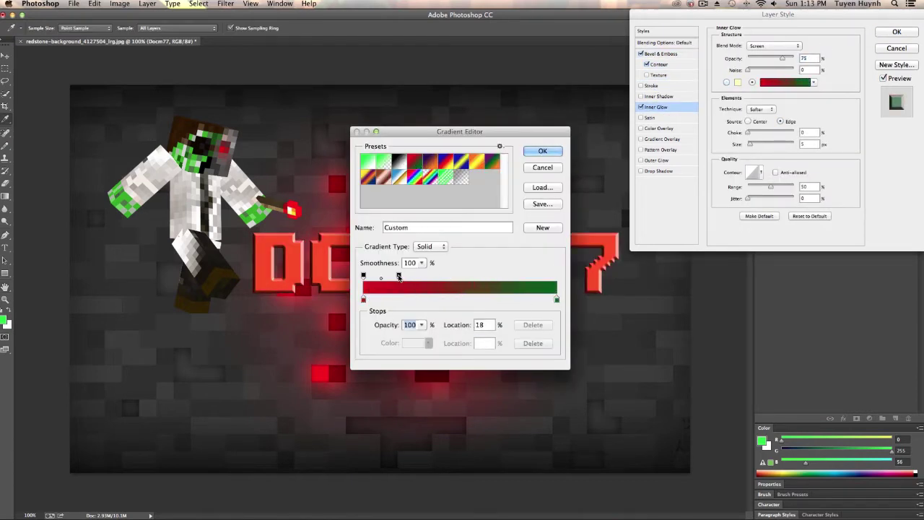
{"action": "left_click", "coordinate": [364, 276]}
{"action": "left_click", "coordinate": [363, 298]}
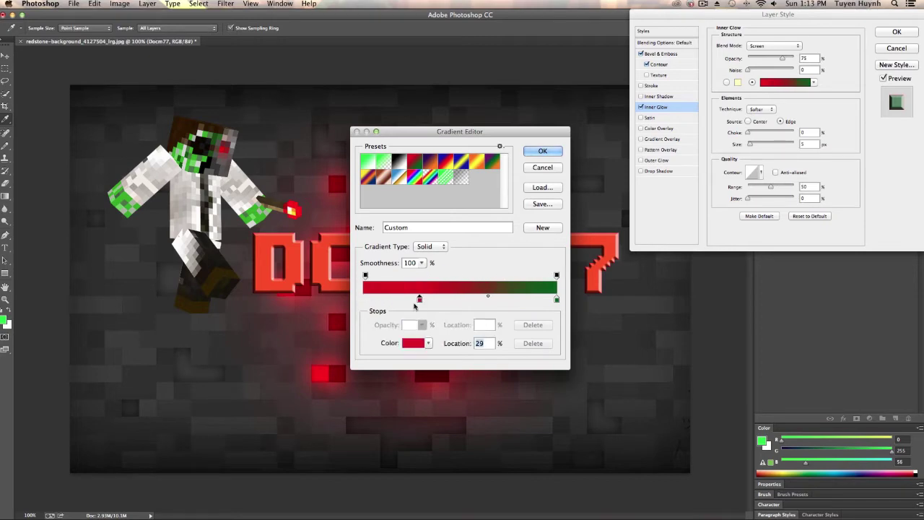
{"action": "left_click", "coordinate": [413, 343]}
{"action": "left_click", "coordinate": [832, 172]}
{"action": "left_click_drag", "start_coordinate": [506, 132], "coordinate": [780, 149]}
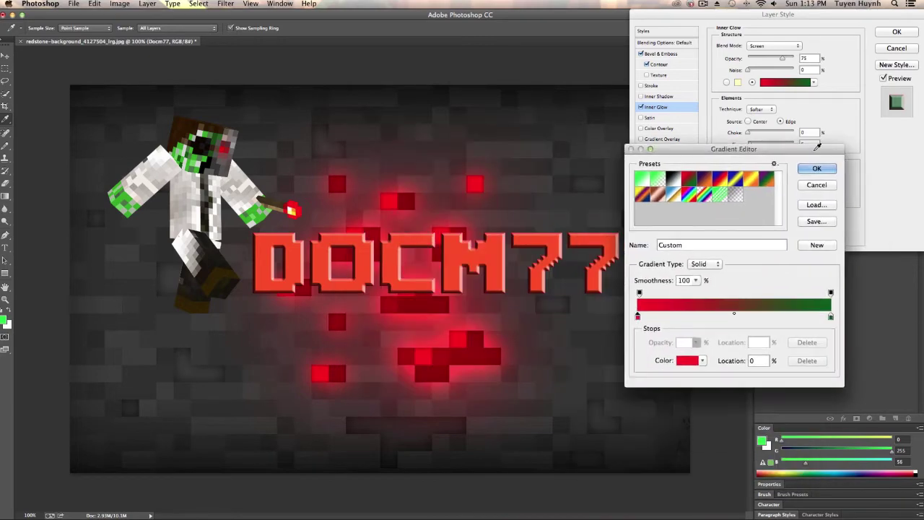
Step: Replace the inner glow's red-to-green gradient with the checkered transparent preset
{"action": "left_click", "coordinate": [657, 179]}
{"action": "mouse_move", "coordinate": [639, 293]}
{"action": "left_mouse_down"}
{"action": "mouse_move", "coordinate": [662, 294]}
{"action": "mouse_move", "coordinate": [656, 309]}
{"action": "mouse_move", "coordinate": [638, 304]}
{"action": "left_mouse_up"}
{"action": "left_click", "coordinate": [738, 195]}
{"action": "left_click", "coordinate": [705, 264]}
{"action": "left_click", "coordinate": [690, 264]}
{"action": "left_click", "coordinate": [732, 195]}
Step: Color the first stop of the inner glow gradient pure red (ff0000) and apply the gradient
{"action": "left_click_drag", "start_coordinate": [638, 317], "coordinate": [671, 316]}
{"action": "left_click", "coordinate": [688, 360]}
{"action": "left_click", "coordinate": [722, 187]}
{"action": "left_click", "coordinate": [833, 173]}
{"action": "left_click", "coordinate": [692, 360]}
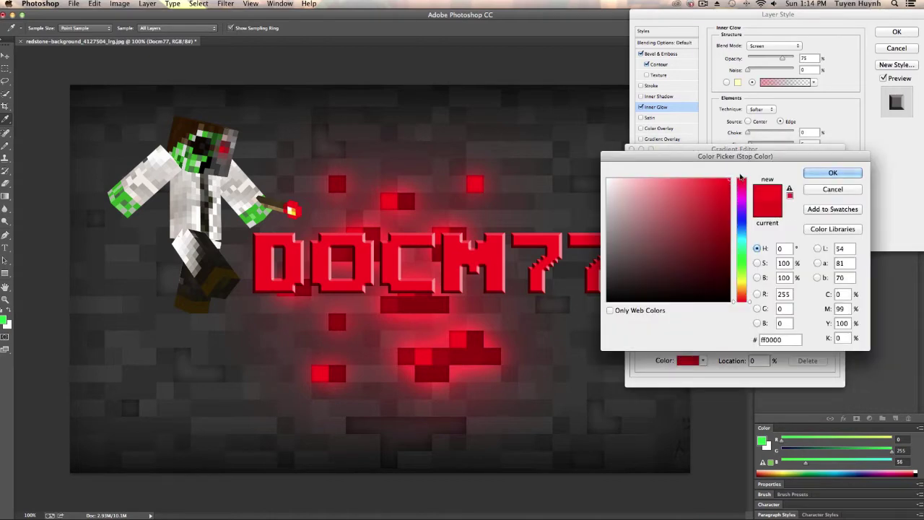
{"action": "left_click", "coordinate": [823, 172]}
{"action": "left_click_drag", "start_coordinate": [639, 317], "coordinate": [655, 318]}
{"action": "left_click", "coordinate": [686, 360]}
{"action": "left_click", "coordinate": [827, 173]}
{"action": "key", "text": "Return"}
Step: Try a color overlay and a gradient overlay on the text
{"action": "left_click", "coordinate": [659, 128]}
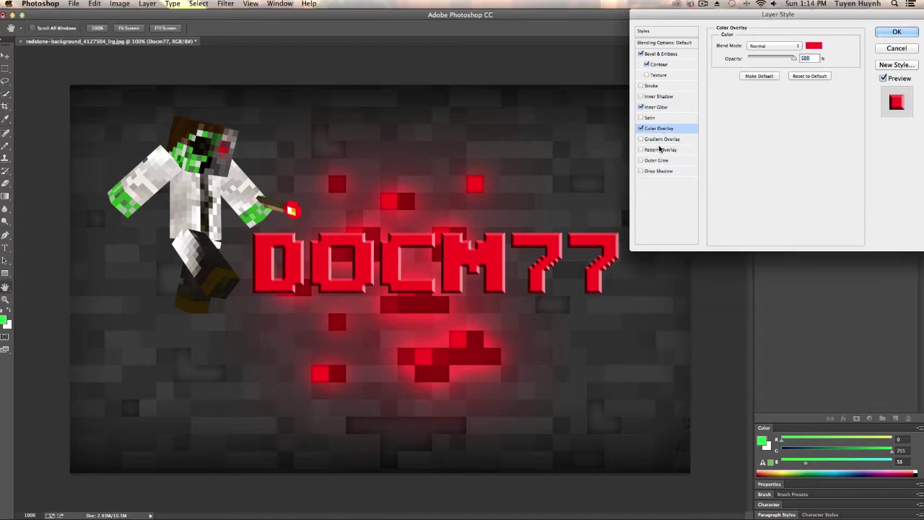
{"action": "left_click", "coordinate": [656, 139]}
{"action": "left_click", "coordinate": [641, 129]}
{"action": "left_click", "coordinate": [641, 138]}
{"action": "left_click", "coordinate": [645, 130]}
{"action": "left_click", "coordinate": [642, 129]}
{"action": "left_click", "coordinate": [642, 128]}
{"action": "left_click", "coordinate": [642, 130]}
Step: Enable Outer Glow on the text without a drop shadow
{"action": "left_click", "coordinate": [664, 172]}
{"action": "left_click", "coordinate": [657, 161]}
{"action": "left_click", "coordinate": [642, 172]}
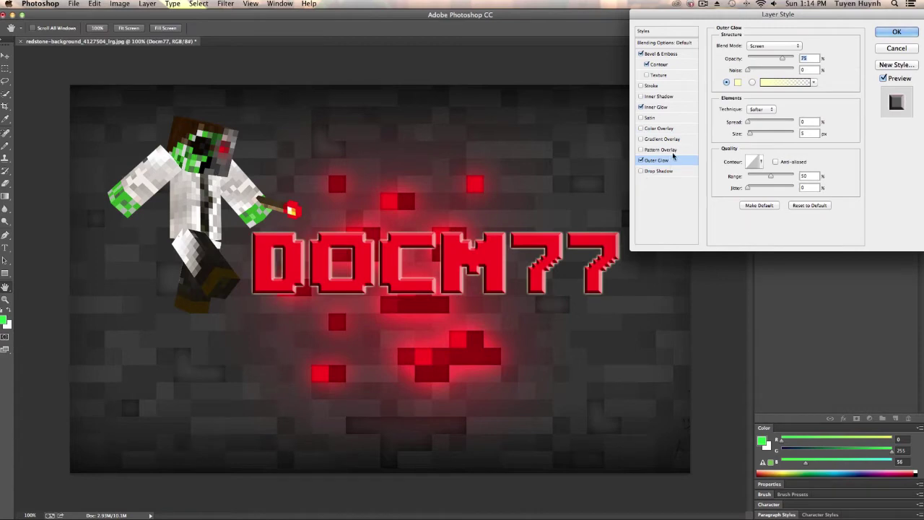
{"action": "left_click", "coordinate": [775, 82]}
{"action": "left_click", "coordinate": [639, 316]}
{"action": "double_click", "coordinate": [638, 317]}
{"action": "left_click", "coordinate": [735, 178]}
{"action": "left_click_drag", "start_coordinate": [742, 196], "coordinate": [742, 177]}
{"action": "left_click", "coordinate": [812, 174]}
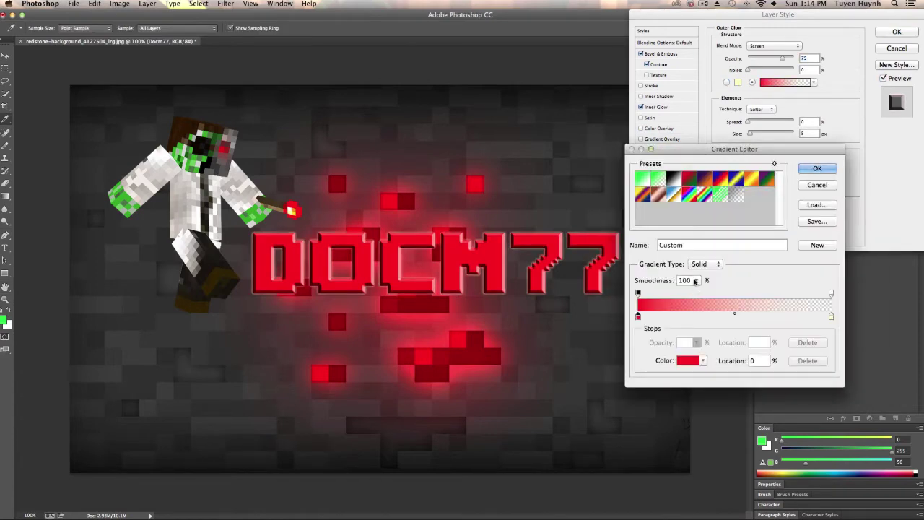
{"action": "left_click", "coordinate": [818, 185]}
Step: Give the text's outer glow a solid light red color
{"action": "left_click", "coordinate": [728, 82]}
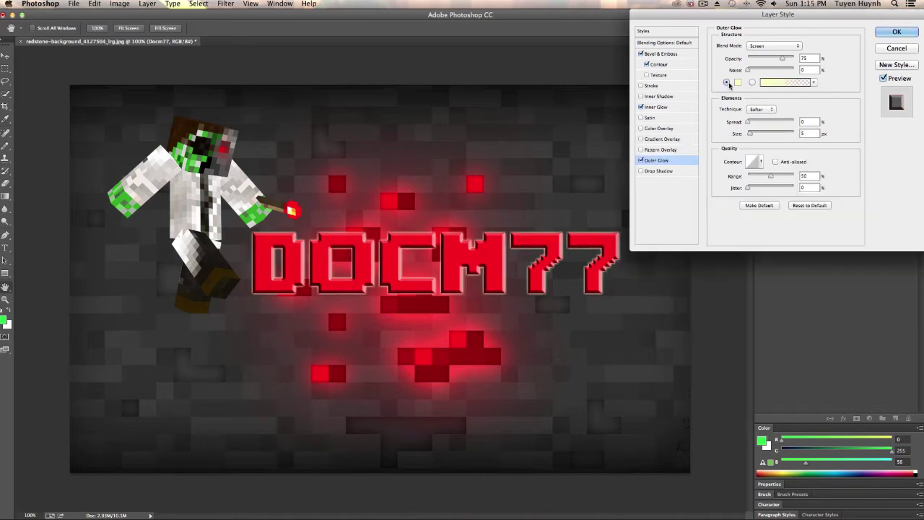
{"action": "left_click", "coordinate": [738, 82]}
{"action": "left_click", "coordinate": [767, 190]}
{"action": "left_click", "coordinate": [825, 173]}
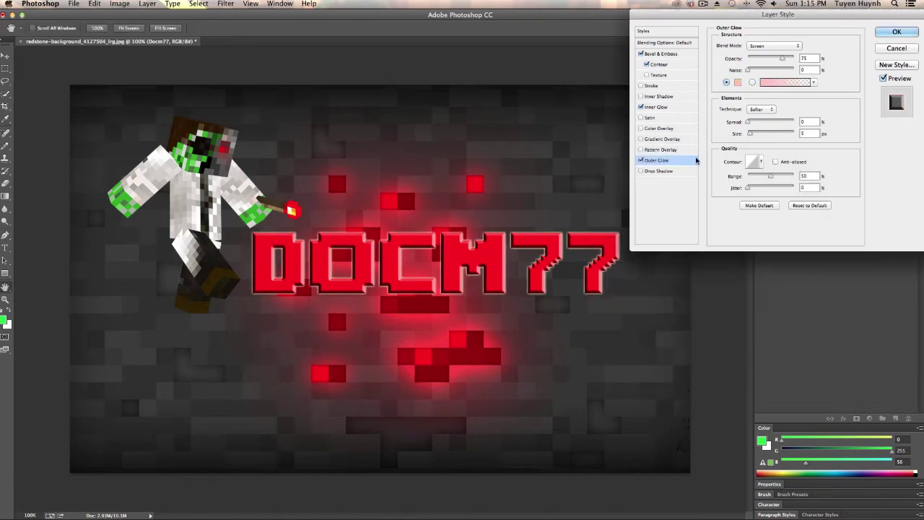
Step: Set the outer glow's blend mode to Color Dodge at 60% opacity and apply the text's layer style
{"action": "left_click_drag", "start_coordinate": [793, 57], "coordinate": [762, 58]}
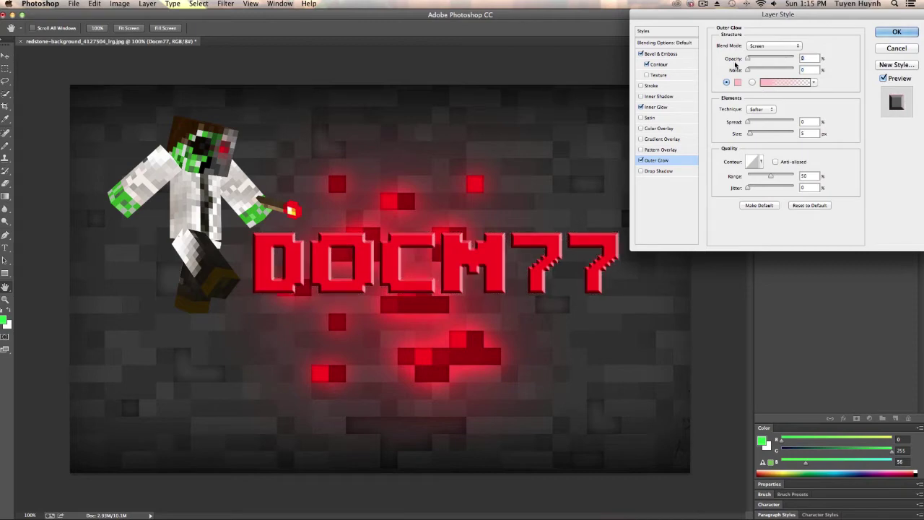
{"action": "left_click", "coordinate": [774, 45]}
{"action": "left_click", "coordinate": [773, 53]}
{"action": "mouse_move", "coordinate": [773, 59]}
{"action": "left_mouse_down"}
{"action": "mouse_move", "coordinate": [736, 70]}
{"action": "mouse_move", "coordinate": [776, 58]}
{"action": "left_mouse_up"}
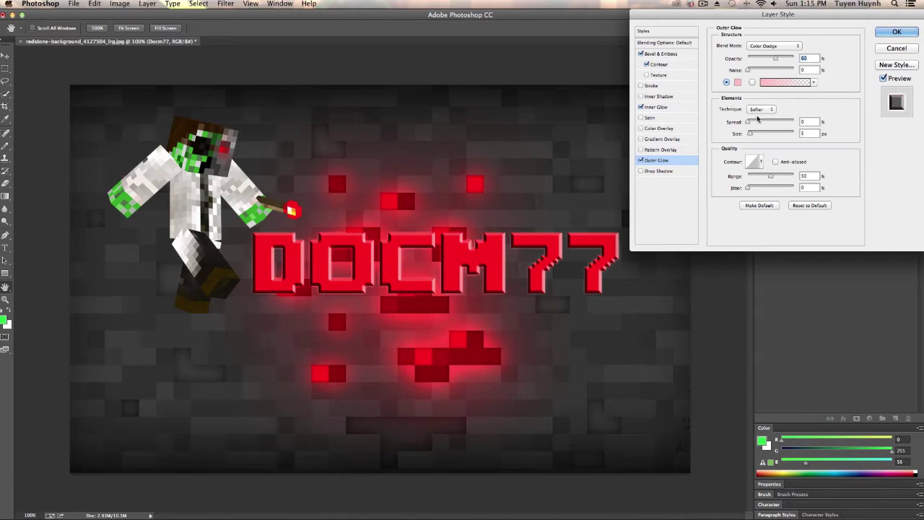
{"action": "left_click", "coordinate": [888, 31]}
{"action": "right_click", "coordinate": [790, 99]}
{"action": "left_click", "coordinate": [789, 99]}
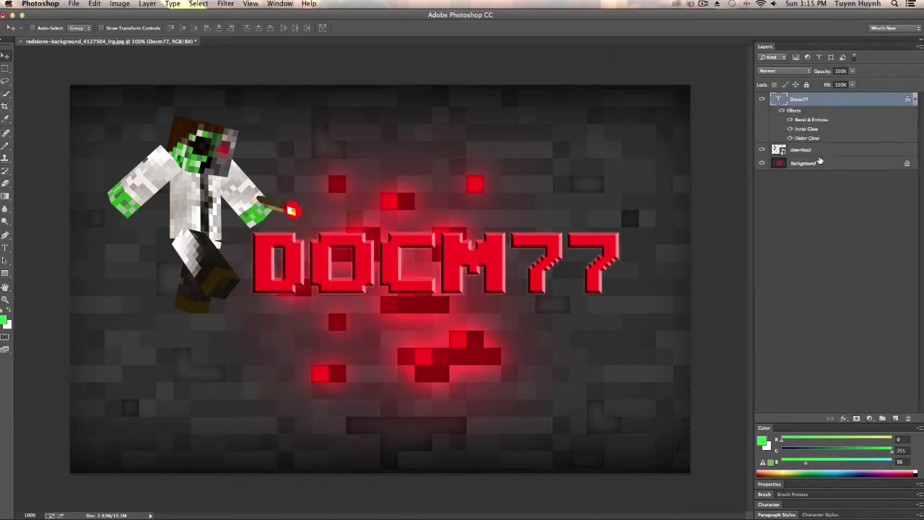
Step: Enable Bevel & Emboss with Contour on the download character layer and reduce the bevel depth
{"action": "right_click", "coordinate": [821, 149]}
{"action": "left_click", "coordinate": [780, 153]}
{"action": "left_click", "coordinate": [666, 55]}
{"action": "left_click", "coordinate": [658, 65]}
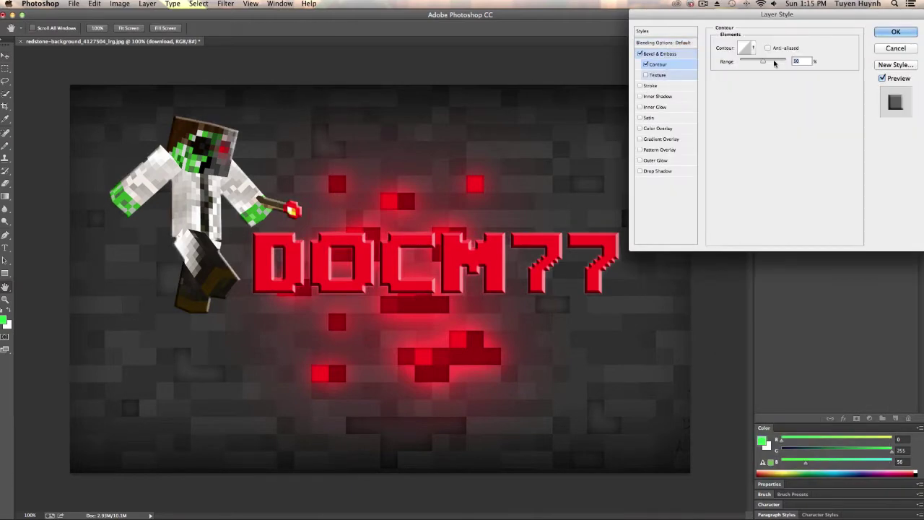
{"action": "left_click", "coordinate": [668, 54]}
{"action": "mouse_move", "coordinate": [758, 72]}
{"action": "left_mouse_down"}
{"action": "mouse_move", "coordinate": [770, 73]}
{"action": "mouse_move", "coordinate": [757, 74]}
{"action": "left_mouse_up"}
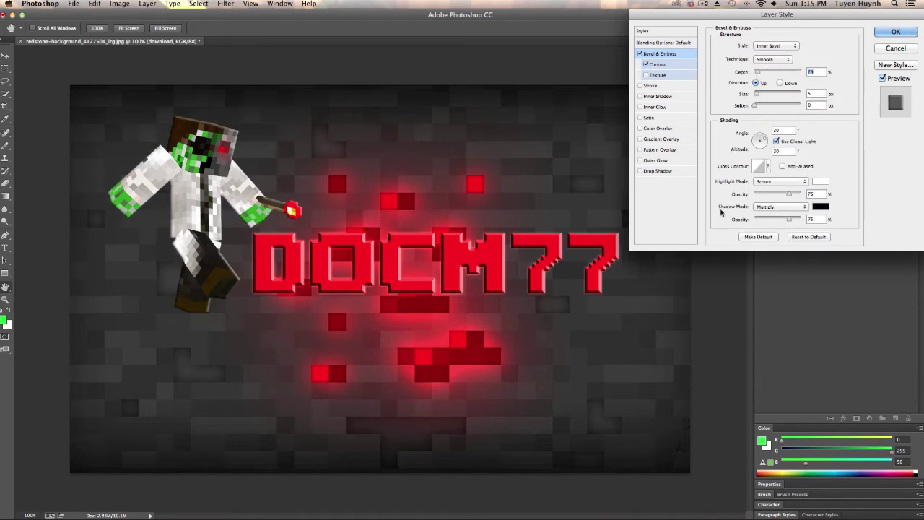
Step: Try the Outer Bevel style with both the down and up directions on the character
{"action": "left_click", "coordinate": [776, 46]}
{"action": "left_click", "coordinate": [771, 38]}
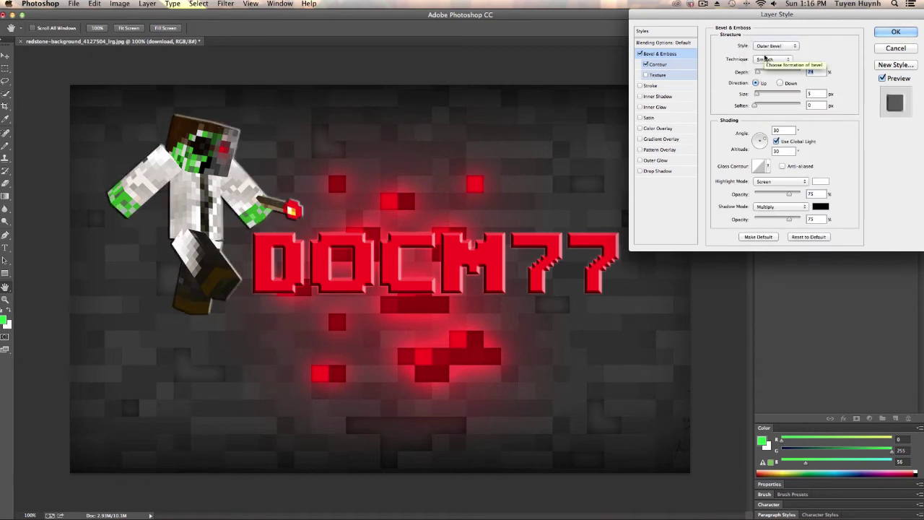
{"action": "left_click", "coordinate": [783, 83]}
{"action": "left_click", "coordinate": [757, 84]}
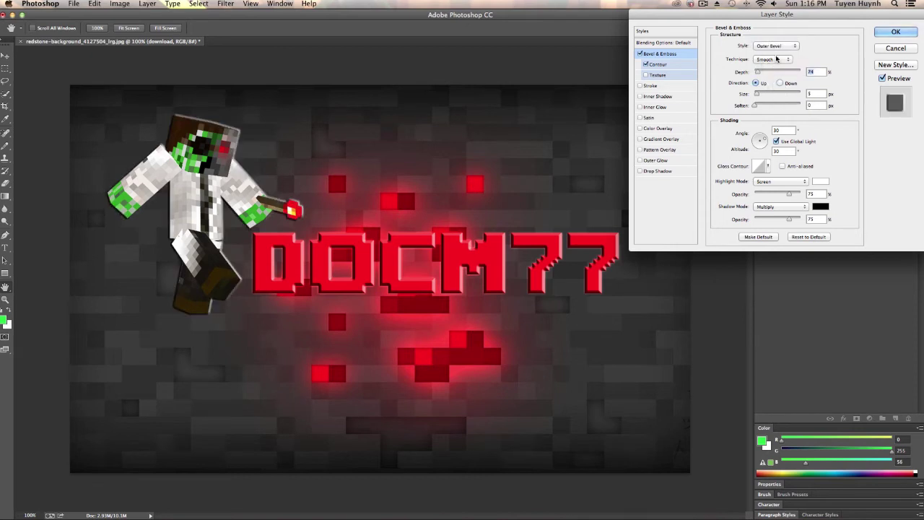
Step: Set the character's bevel to Inner Bevel with the Chisel Hard technique and a depth of 1%
{"action": "left_click", "coordinate": [771, 59]}
{"action": "left_click", "coordinate": [771, 73]}
{"action": "left_click", "coordinate": [773, 60]}
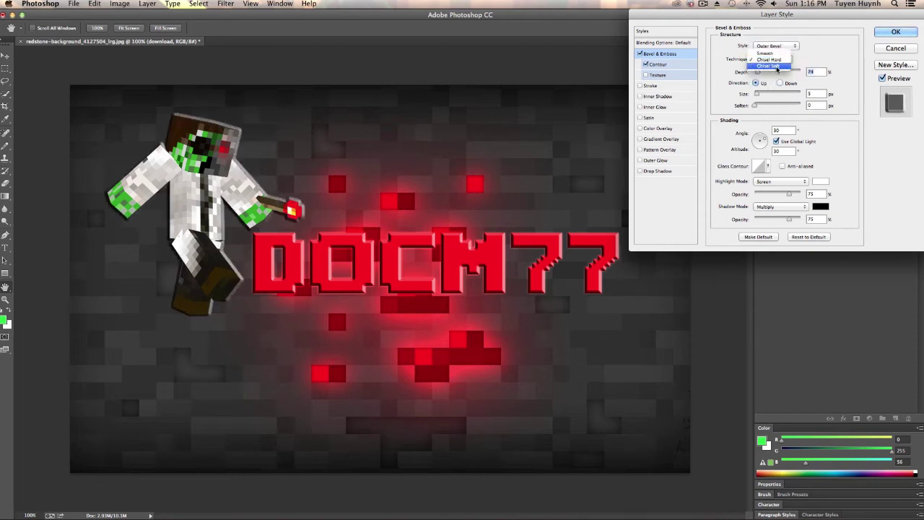
{"action": "left_click", "coordinate": [772, 53]}
{"action": "left_click", "coordinate": [774, 46]}
{"action": "left_click", "coordinate": [773, 52]}
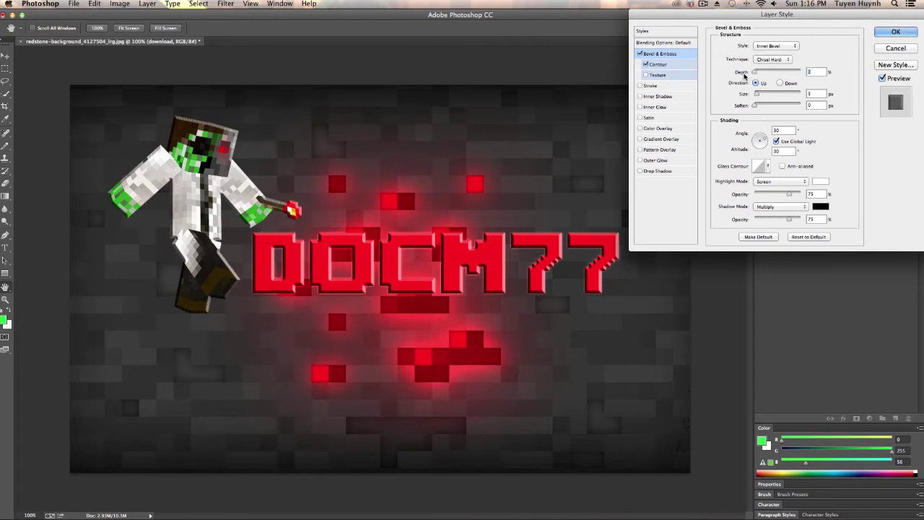
{"action": "left_click_drag", "start_coordinate": [755, 75], "coordinate": [752, 85]}
Step: Try Outer Bevel on the character and change the bevel technique to Chisel Soft
{"action": "left_click", "coordinate": [776, 46]}
{"action": "left_click", "coordinate": [771, 38]}
{"action": "left_click", "coordinate": [772, 60]}
{"action": "left_click", "coordinate": [772, 68]}
Step: Compare the remaining bevel styles on the character, including Stroke Emboss, and settle on Inner Bevel
{"action": "left_click", "coordinate": [772, 48]}
{"action": "left_click", "coordinate": [773, 54]}
{"action": "left_click", "coordinate": [776, 46]}
{"action": "left_click", "coordinate": [774, 53]}
{"action": "left_click", "coordinate": [775, 47]}
{"action": "left_click", "coordinate": [775, 54]}
{"action": "left_click", "coordinate": [772, 46]}
{"action": "left_click", "coordinate": [773, 53]}
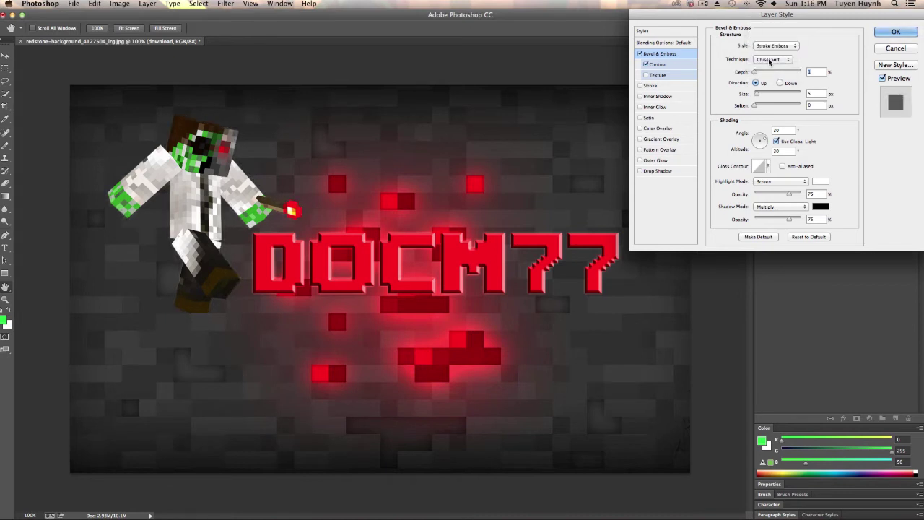
{"action": "left_click", "coordinate": [759, 45]}
{"action": "left_click", "coordinate": [766, 19]}
{"action": "left_click", "coordinate": [768, 46]}
{"action": "left_click", "coordinate": [768, 53]}
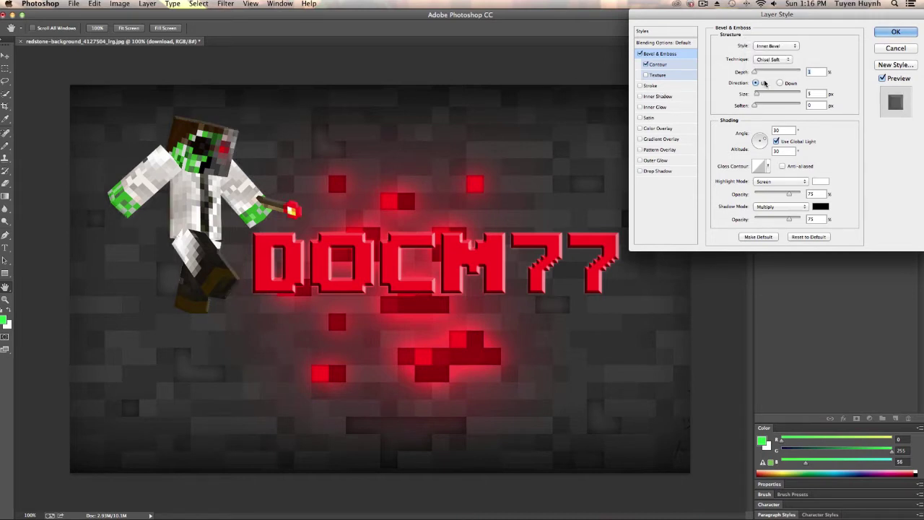
Step: Try a stroke, an inner shadow with Dissolve and Normal blending, and a color overlay on the character
{"action": "left_click", "coordinate": [654, 85]}
{"action": "left_click", "coordinate": [640, 86]}
{"action": "left_click", "coordinate": [650, 96]}
{"action": "left_click", "coordinate": [766, 45]}
{"action": "left_click", "coordinate": [758, 26]}
{"action": "left_click", "coordinate": [764, 45]}
{"action": "left_click", "coordinate": [760, 46]}
{"action": "left_click", "coordinate": [760, 43]}
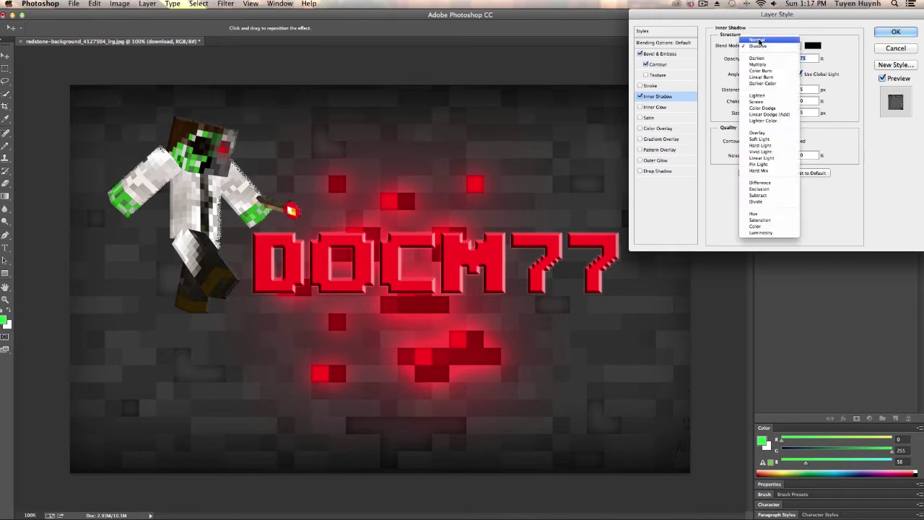
{"action": "left_click", "coordinate": [758, 41]}
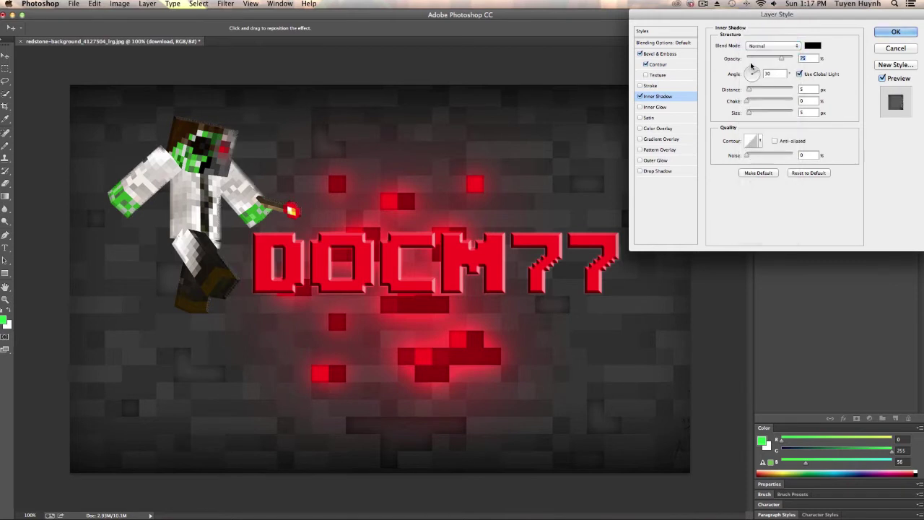
{"action": "left_click", "coordinate": [639, 97]}
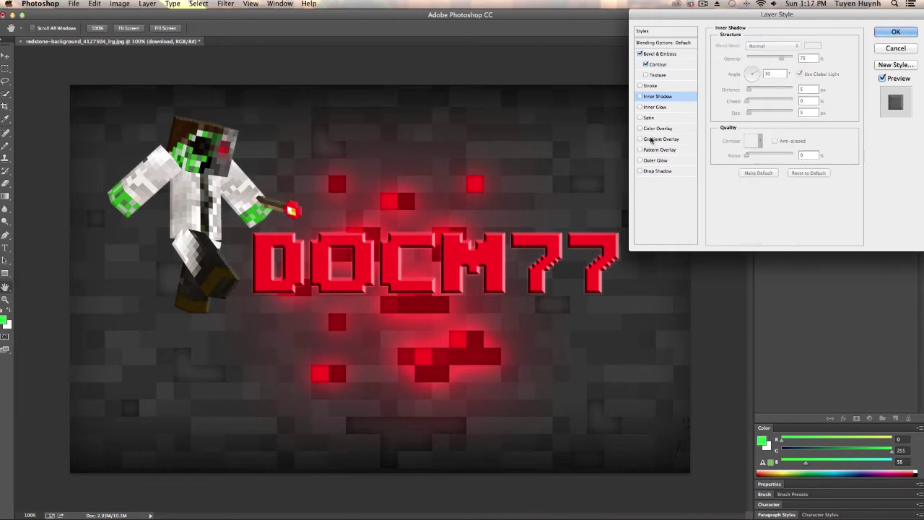
{"action": "left_click", "coordinate": [640, 129]}
{"action": "left_click", "coordinate": [641, 129]}
Step: Add a drop shadow and a dark gray (1e1e21) outer glow to the character and apply the layer style
{"action": "left_click", "coordinate": [641, 171]}
{"action": "left_click", "coordinate": [654, 160]}
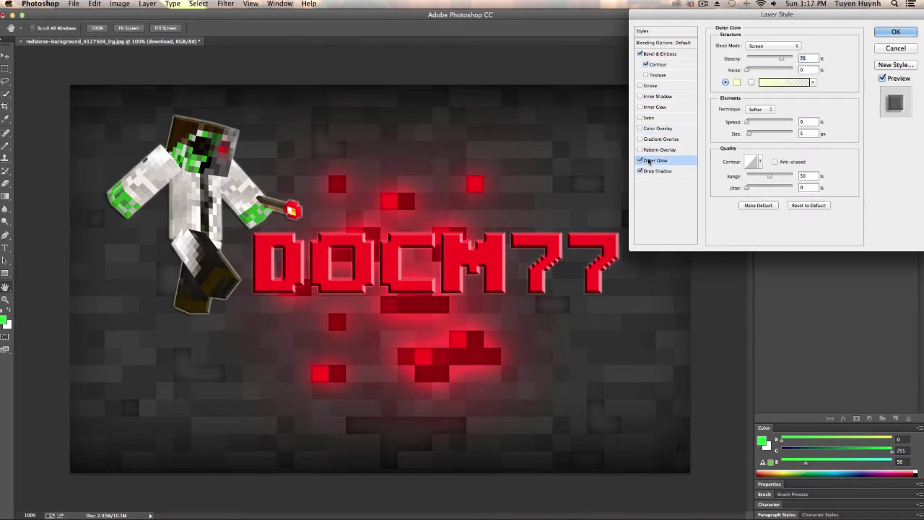
{"action": "left_click", "coordinate": [737, 82]}
{"action": "left_click_drag", "start_coordinate": [744, 264], "coordinate": [744, 215]}
{"action": "left_click", "coordinate": [619, 287]}
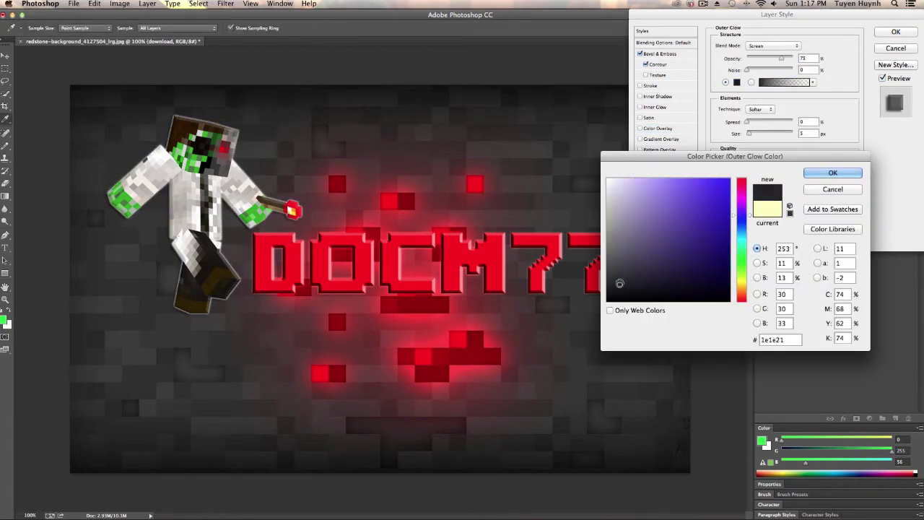
{"action": "left_click", "coordinate": [833, 173]}
{"action": "left_click", "coordinate": [896, 32]}
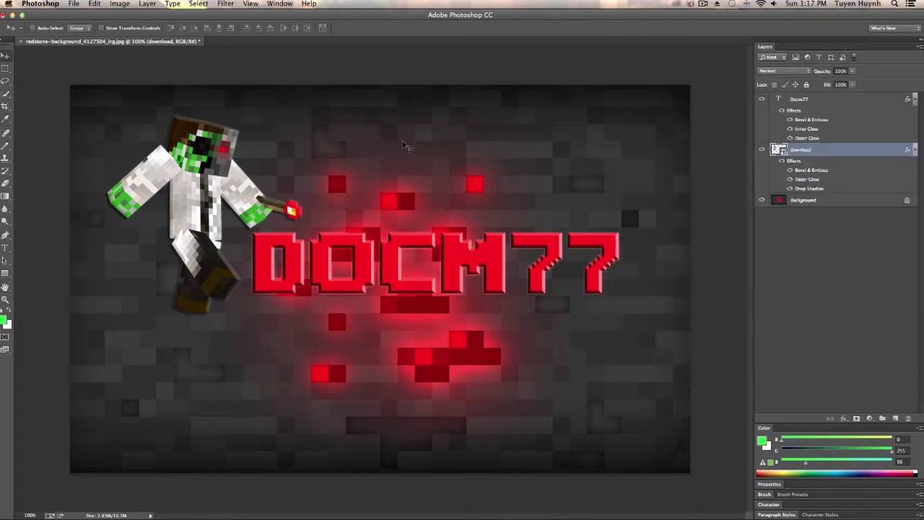
{"action": "left_click_drag", "start_coordinate": [809, 15], "coordinate": [699, 16]}
{"action": "left_click_drag", "start_coordinate": [893, 465], "coordinate": [311, 404]}
{"action": "left_click_drag", "start_coordinate": [450, 14], "coordinate": [507, 3]}
{"action": "left_click_drag", "start_coordinate": [36, 15], "coordinate": [85, 15]}
{"action": "left_click_drag", "start_coordinate": [382, 288], "coordinate": [353, 395]}
{"action": "key", "text": "Escape"}
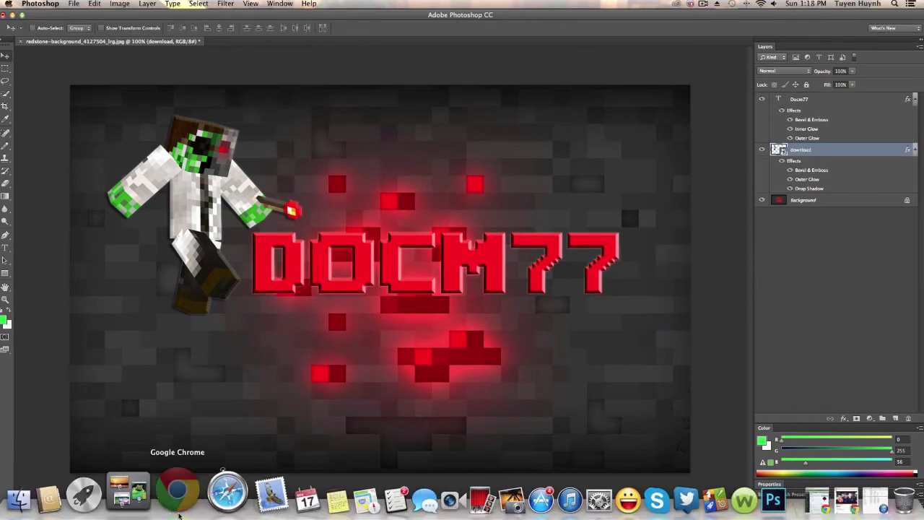
Step: Switch to Google Chrome, open the docm77 YouTube channel, and arrange the browser and Photoshop windows so the banner slogan stays visible
{"action": "left_click", "coordinate": [176, 489]}
{"action": "type", "text": "deoxy7"}
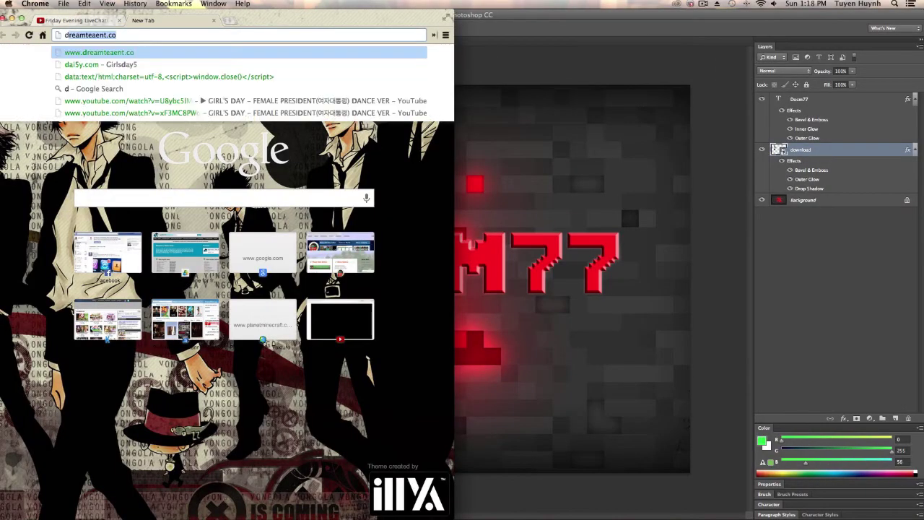
{"action": "left_click", "coordinate": [119, 73]}
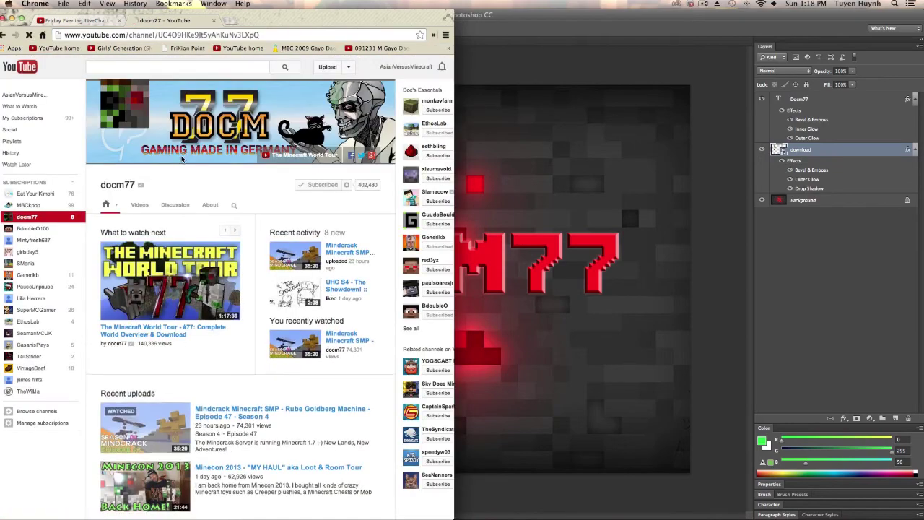
{"action": "left_click_drag", "start_coordinate": [289, 16], "coordinate": [776, 15]}
{"action": "left_click", "coordinate": [268, 14]}
{"action": "left_click_drag", "start_coordinate": [0, 13], "coordinate": [18, 163]}
Step: Start a new text line reading "GAMING" below the DOCM77 title in the red MineCrafter 2.0 font
{"action": "key", "text": "t"}
{"action": "left_click", "coordinate": [340, 513]}
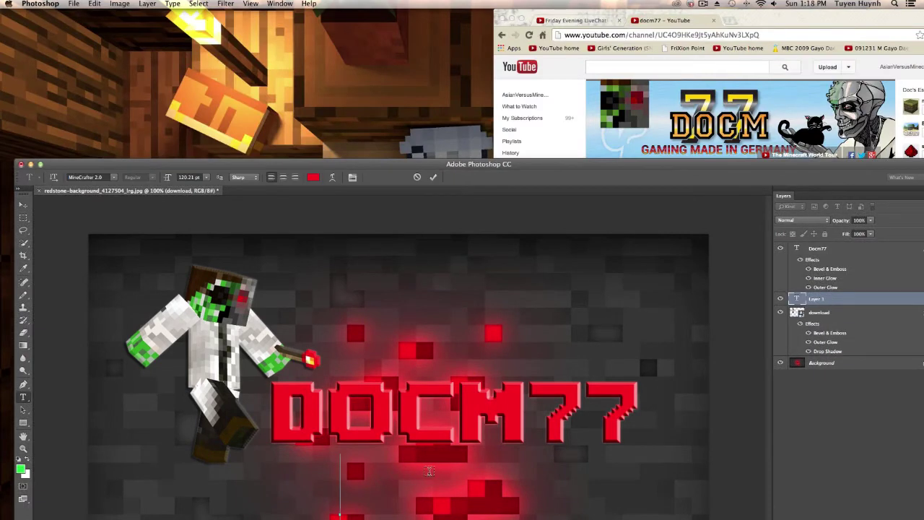
{"action": "type", "text": "GAMING"}
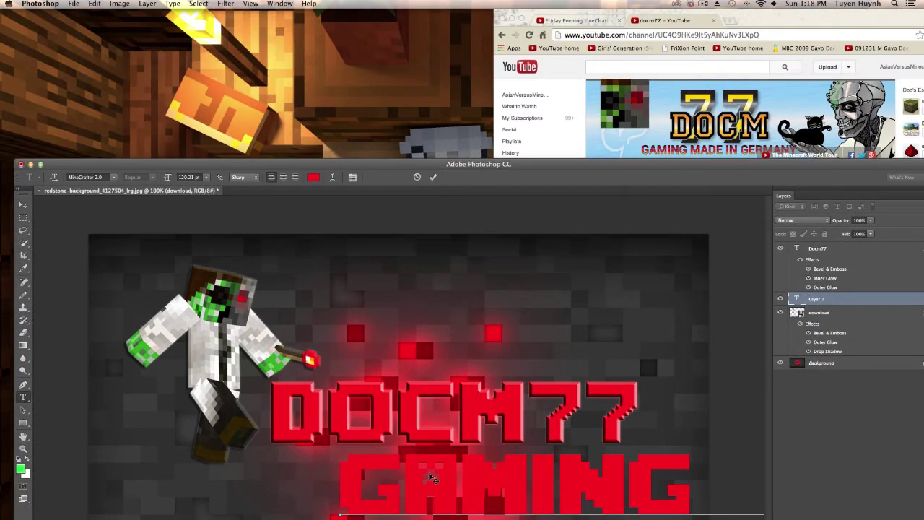
Step: Clear the new text line, reduce its size to 89.21 pt, enter "GAMING MA", and maximize the Photoshop window
{"action": "left_click_drag", "start_coordinate": [166, 177], "coordinate": [144, 178]}
{"action": "key", "text": "BackSpace"}
{"action": "key", "text": "BackSpace"}
{"action": "key", "text": "BackSpace"}
{"action": "key", "text": "BackSpace"}
{"action": "key", "text": "BackSpace"}
{"action": "key", "text": "BackSpace"}
{"action": "left_click_drag", "start_coordinate": [167, 184], "coordinate": [153, 179]}
{"action": "type", "text": "GAMING MA"}
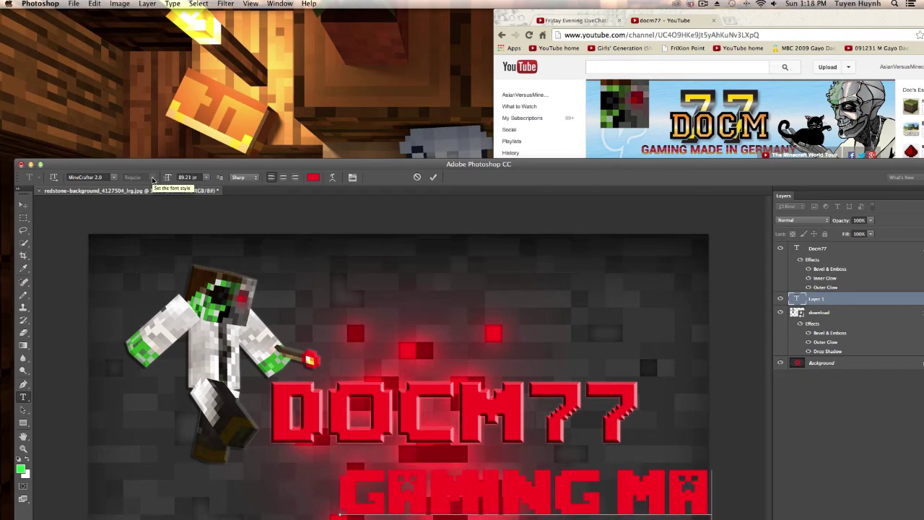
{"action": "double_click", "coordinate": [246, 167]}
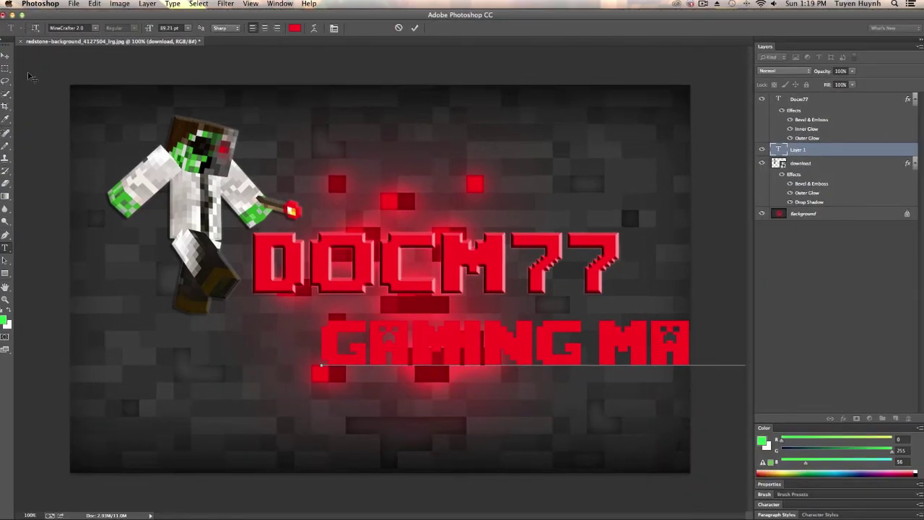
Step: Move the unfinished text line left, complete it as "Gaming made in Germany", and reduce its size to 53.21 pt
{"action": "left_click", "coordinate": [5, 55]}
{"action": "left_click_drag", "start_coordinate": [436, 351], "coordinate": [165, 345]}
{"action": "left_click", "coordinate": [5, 247]}
{"action": "double_click", "coordinate": [784, 153]}
{"action": "left_click_drag", "start_coordinate": [152, 29], "coordinate": [135, 29]}
Step: Position the "Gaming made in Germany" tagline just below the DOCM77 title
{"action": "left_click", "coordinate": [5, 56]}
{"action": "left_click_drag", "start_coordinate": [363, 351], "coordinate": [415, 342]}
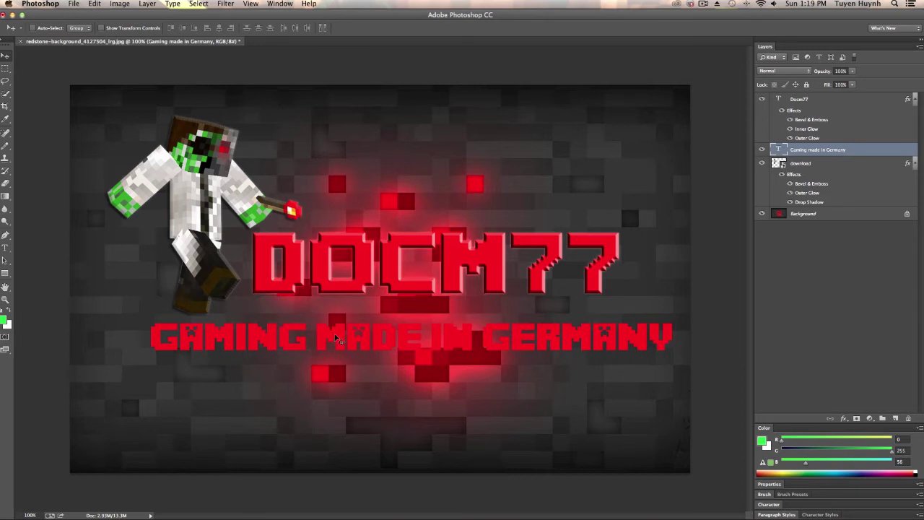
{"action": "left_click_drag", "start_coordinate": [319, 343], "coordinate": [320, 341]}
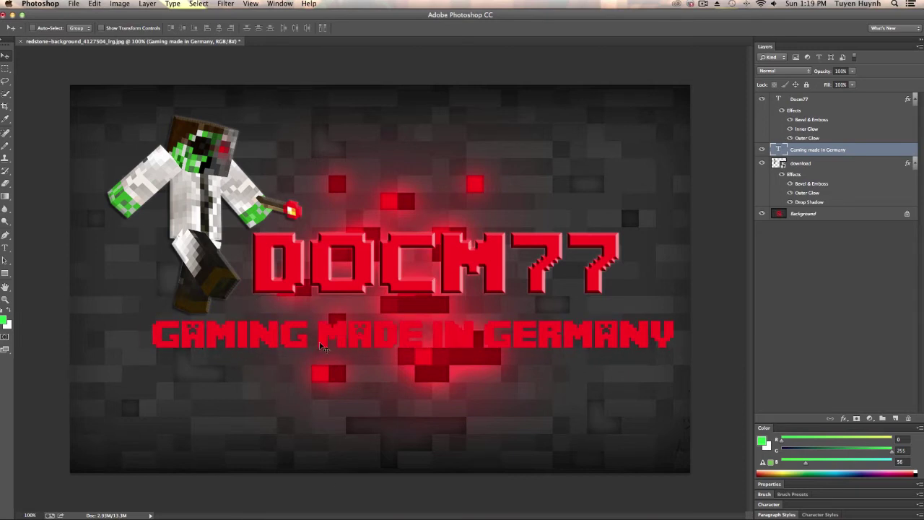
{"action": "left_click_drag", "start_coordinate": [376, 333], "coordinate": [373, 332]}
{"action": "left_click_drag", "start_coordinate": [177, 332], "coordinate": [181, 331]}
{"action": "left_click_drag", "start_coordinate": [653, 329], "coordinate": [654, 330]}
{"action": "double_click", "coordinate": [778, 149]}
{"action": "key", "text": "ctrl+Return"}
Step: Add Bevel & Emboss to the tagline layer with its Contour enabled and the contour range set to 100%
{"action": "right_click", "coordinate": [830, 152]}
{"action": "left_click", "coordinate": [830, 152]}
{"action": "left_click_drag", "start_coordinate": [773, 10], "coordinate": [422, 54]}
{"action": "left_click", "coordinate": [303, 105]}
{"action": "left_click_drag", "start_coordinate": [394, 102], "coordinate": [473, 116]}
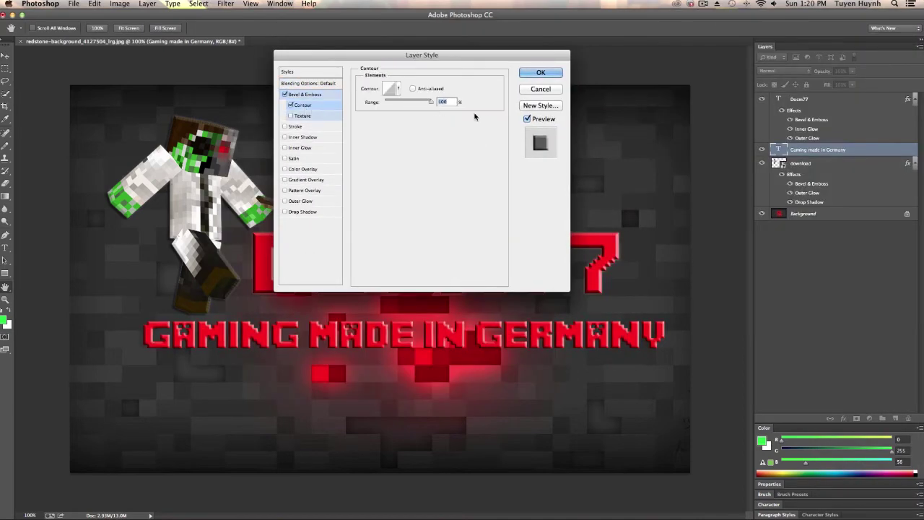
Step: Compare bevel styles on the tagline, including Emboss, settle on Inner Bevel, and apply the layer style
{"action": "left_click", "coordinate": [302, 94]}
{"action": "left_click", "coordinate": [415, 99]}
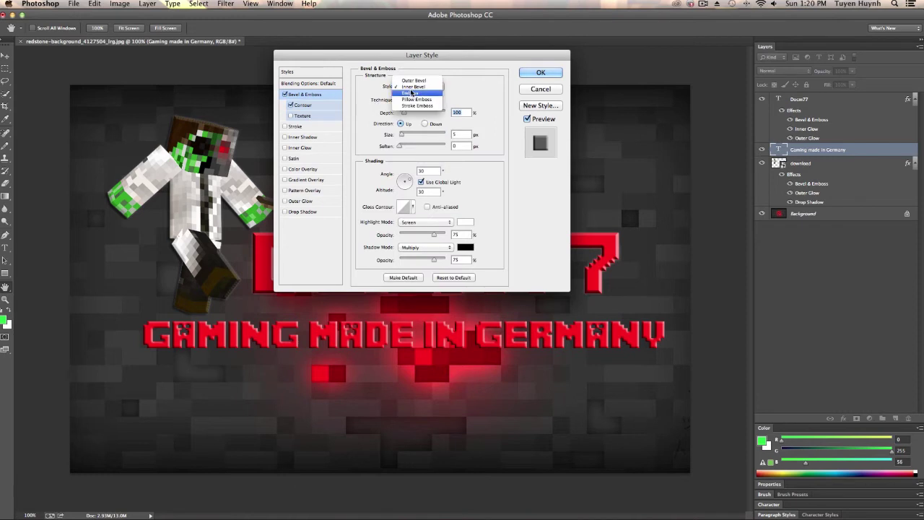
{"action": "left_click", "coordinate": [409, 99]}
{"action": "left_click", "coordinate": [420, 87]}
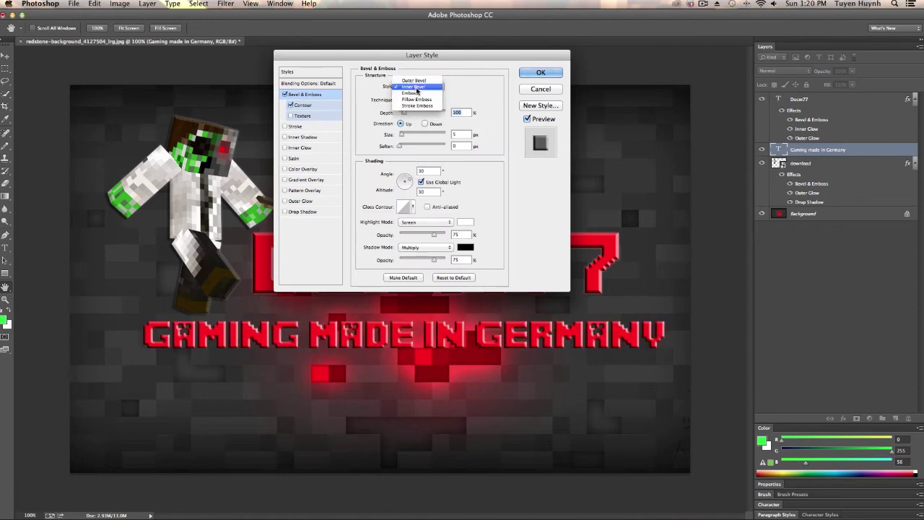
{"action": "left_click", "coordinate": [415, 93]}
{"action": "left_click", "coordinate": [415, 99]}
{"action": "left_click", "coordinate": [413, 106]}
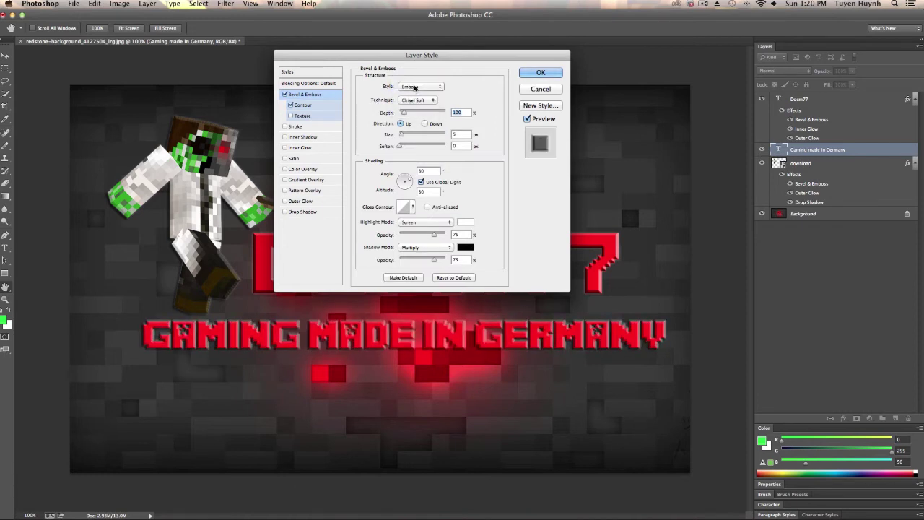
{"action": "left_click", "coordinate": [420, 87]}
{"action": "left_click", "coordinate": [416, 80]}
{"action": "left_click", "coordinate": [528, 75]}
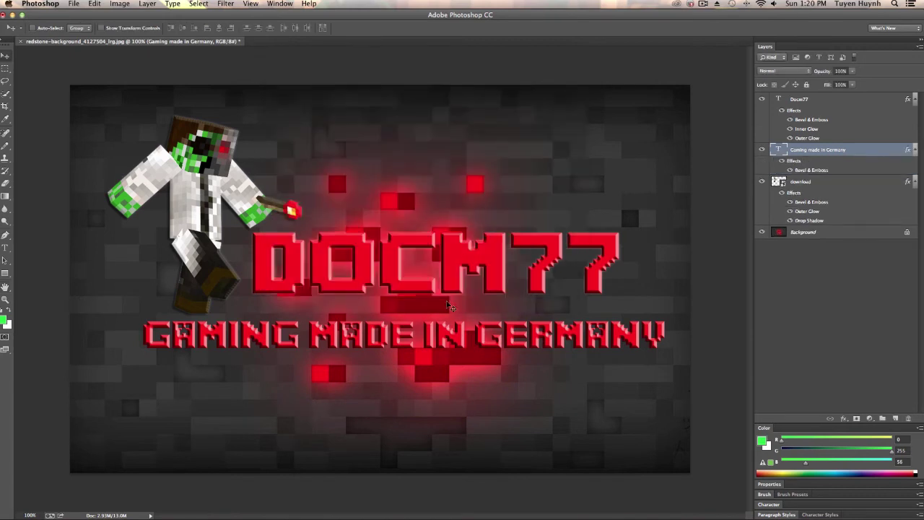
Step: Nudge the tagline slightly left and down beneath the title
{"action": "left_click_drag", "start_coordinate": [439, 337], "coordinate": [432, 340]}
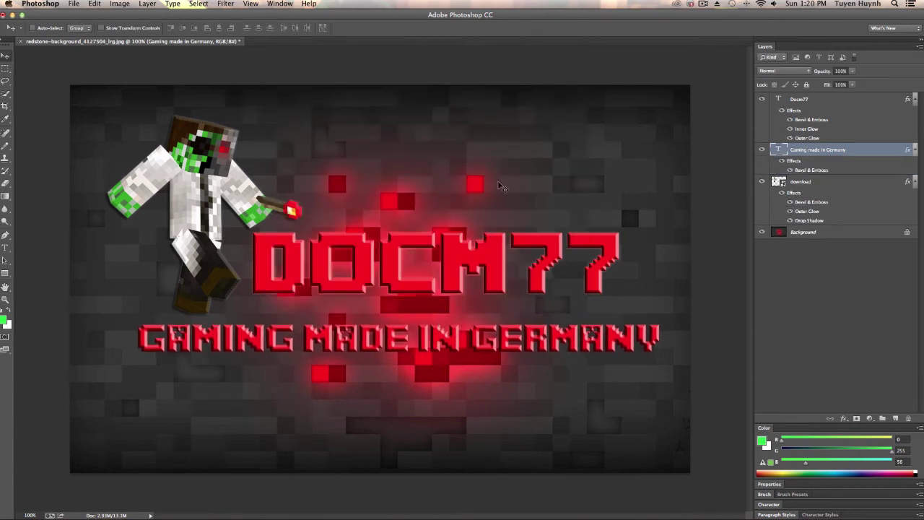
{"action": "double_click", "coordinate": [795, 148]}
{"action": "double_click", "coordinate": [778, 150]}
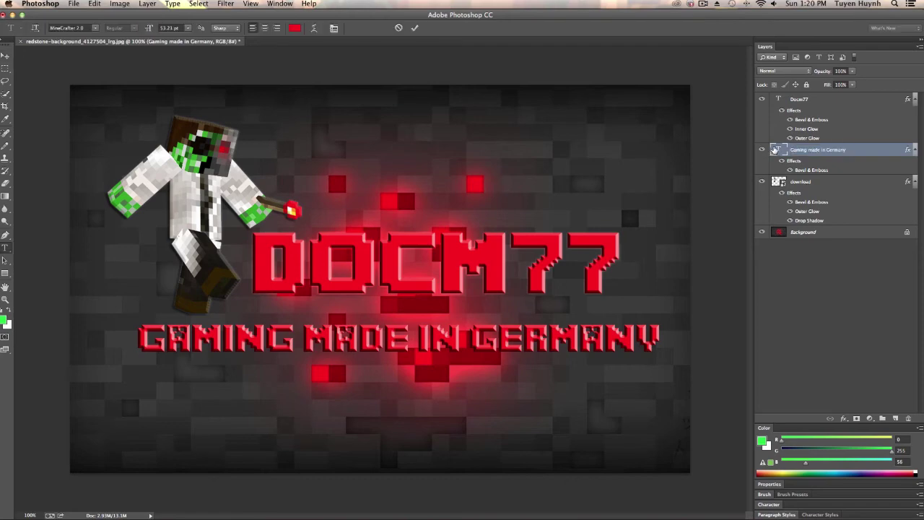
{"action": "key", "text": "Escape"}
Step: Review the Bevel & Emboss settings of the Docm77 title layer
{"action": "right_click", "coordinate": [808, 149]}
{"action": "right_click", "coordinate": [808, 97]}
{"action": "left_click", "coordinate": [822, 104]}
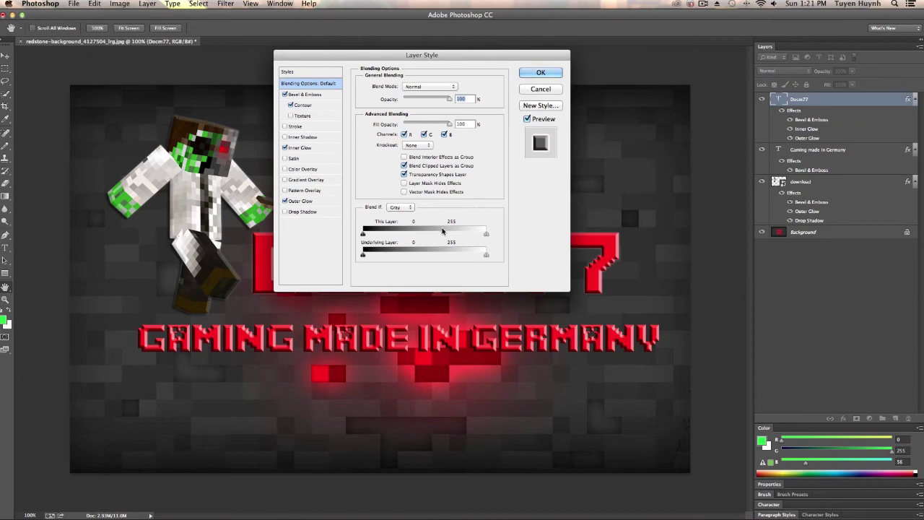
{"action": "left_click", "coordinate": [320, 94]}
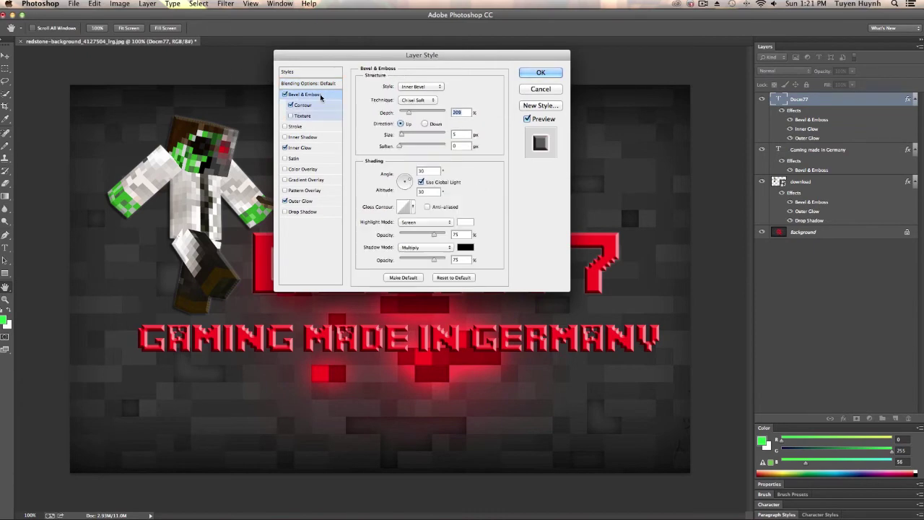
{"action": "left_click", "coordinate": [533, 73]}
Step: Reduce the depth of the tagline's Inner Bevel slightly below 100%
{"action": "right_click", "coordinate": [816, 149]}
{"action": "left_click", "coordinate": [855, 150]}
{"action": "left_click", "coordinate": [307, 95]}
{"action": "left_click", "coordinate": [423, 86]}
{"action": "mouse_move", "coordinate": [403, 113]}
{"action": "left_mouse_down"}
{"action": "mouse_move", "coordinate": [411, 114]}
{"action": "mouse_move", "coordinate": [403, 115]}
{"action": "left_mouse_up"}
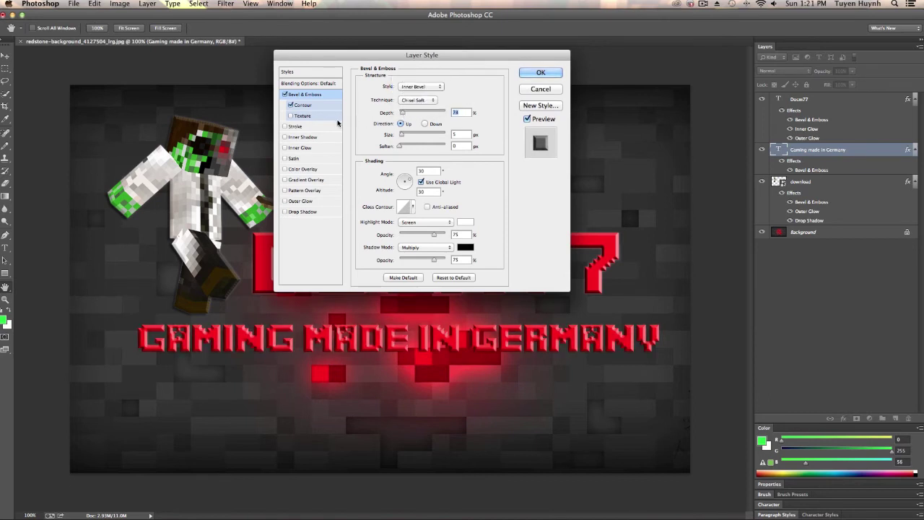
Step: Leave the tagline without a stroke and add a red inner glow to it
{"action": "left_click", "coordinate": [325, 127]}
{"action": "left_click", "coordinate": [285, 126]}
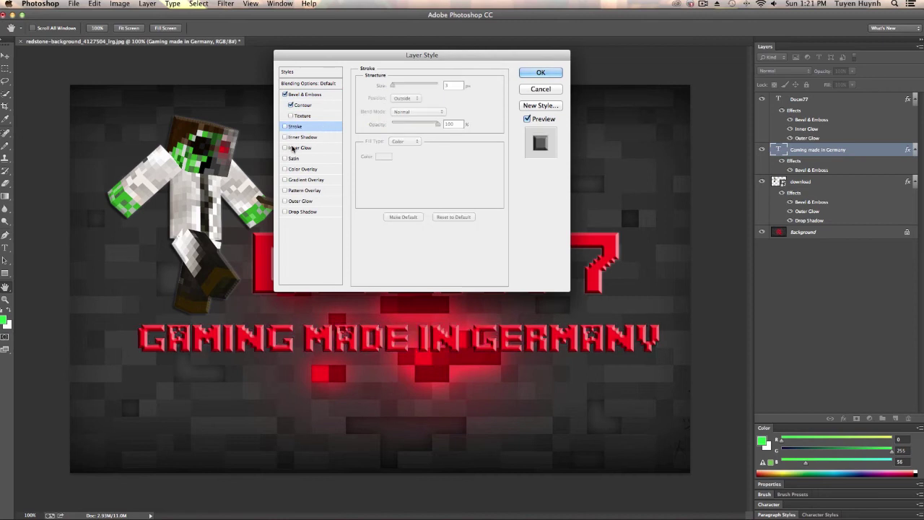
{"action": "left_click", "coordinate": [297, 147]}
{"action": "left_click", "coordinate": [381, 123]}
{"action": "left_click_drag", "start_coordinate": [742, 282], "coordinate": [733, 176]}
{"action": "left_click", "coordinate": [821, 175]}
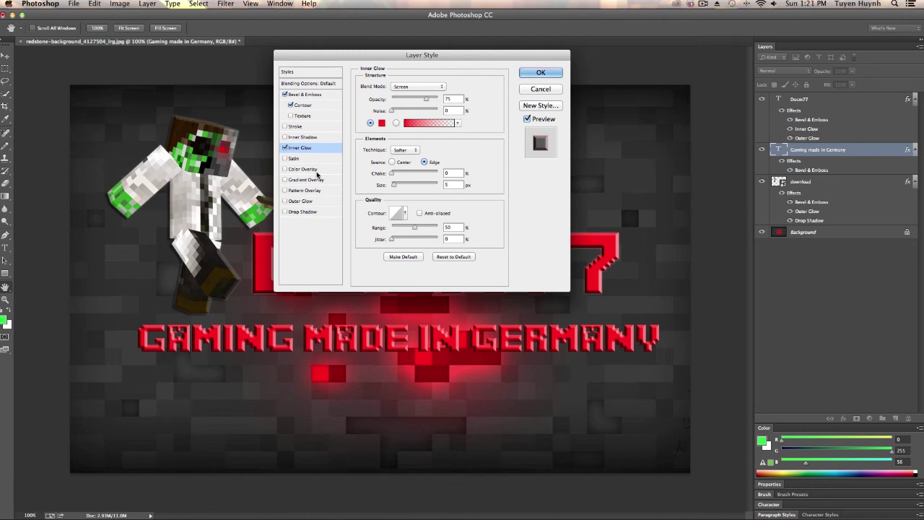
Step: Add a drop shadow to the tagline and set its color to red (de1c1c)
{"action": "left_click", "coordinate": [307, 211]}
{"action": "left_click", "coordinate": [459, 88]}
{"action": "mouse_move", "coordinate": [695, 202]}
{"action": "left_mouse_down"}
{"action": "mouse_move", "coordinate": [729, 183]}
{"action": "mouse_move", "coordinate": [660, 281]}
{"action": "mouse_move", "coordinate": [683, 214]}
{"action": "mouse_move", "coordinate": [715, 194]}
{"action": "left_mouse_up"}
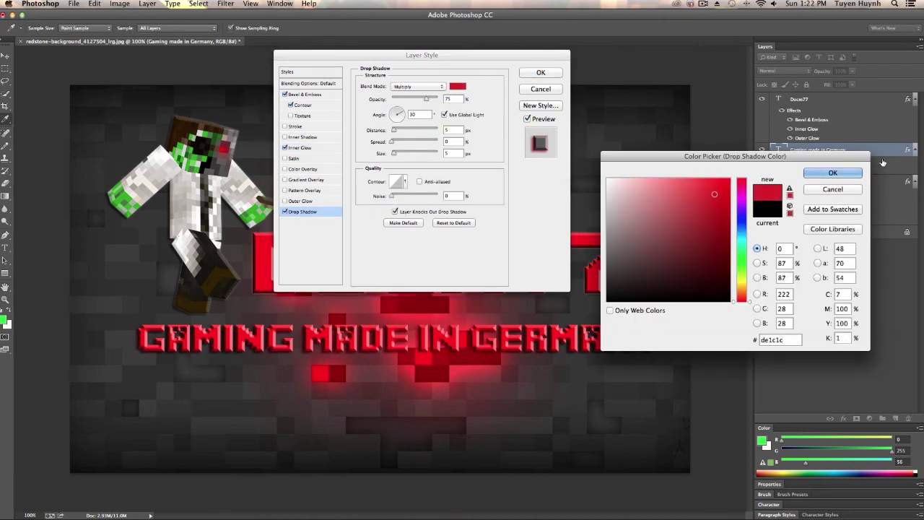
{"action": "left_click", "coordinate": [834, 174]}
Step: Add a red outer glow to the tagline and apply the layer style
{"action": "left_click", "coordinate": [304, 202]}
{"action": "left_click", "coordinate": [382, 123]}
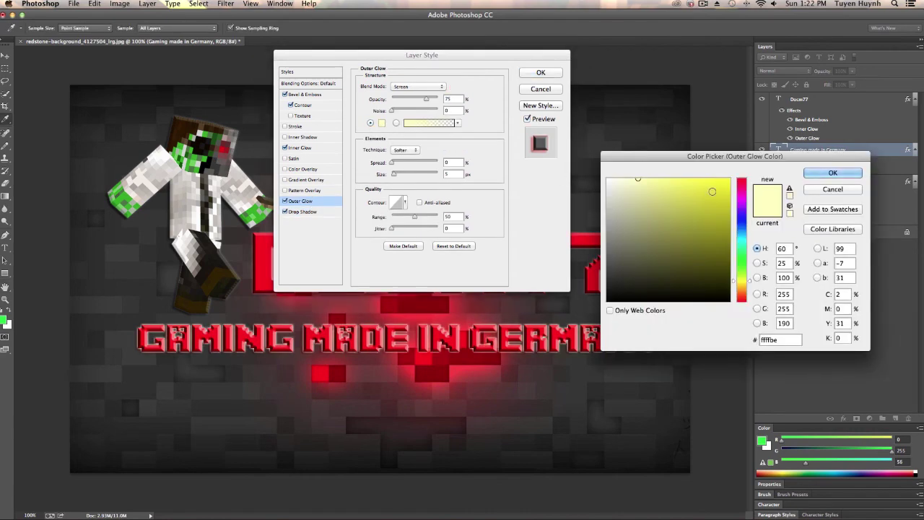
{"action": "left_click", "coordinate": [743, 179]}
{"action": "left_click", "coordinate": [728, 192]}
{"action": "left_click", "coordinate": [834, 176]}
{"action": "left_click", "coordinate": [524, 72]}
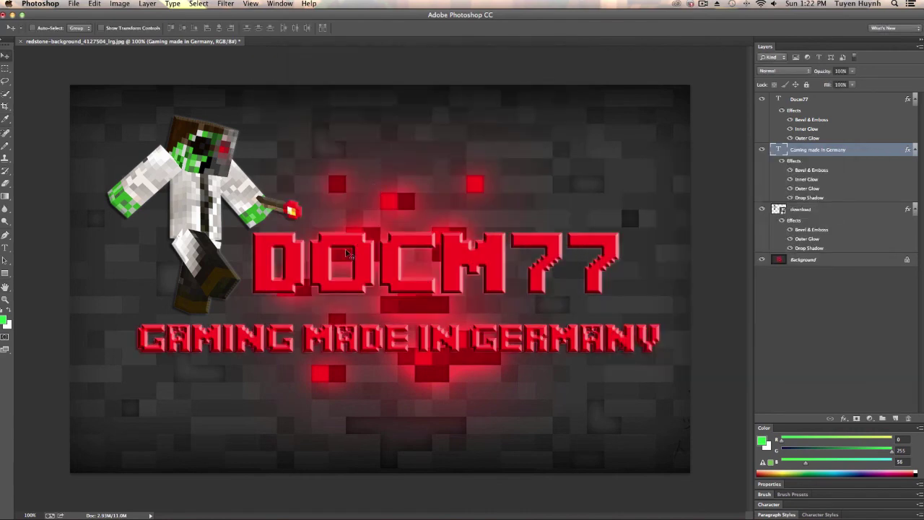
{"action": "left_click", "coordinate": [703, 4]}
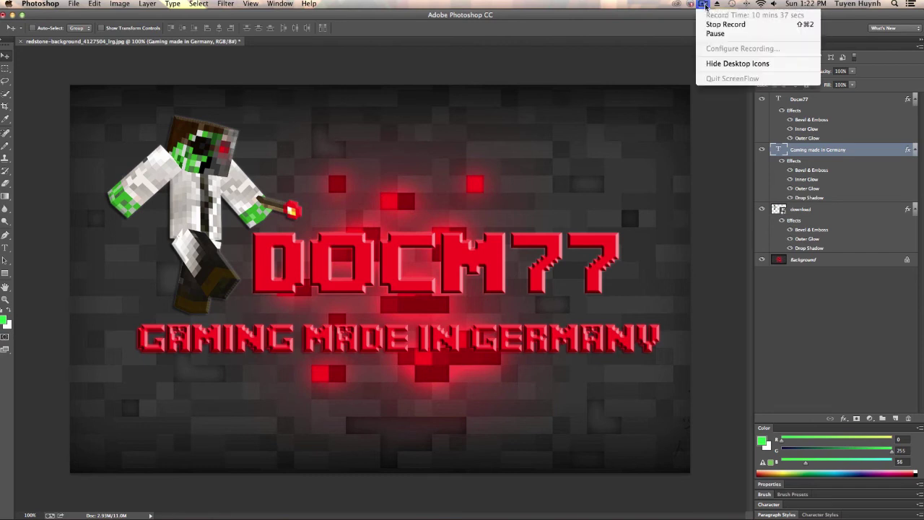
{"action": "left_click", "coordinate": [630, 43]}
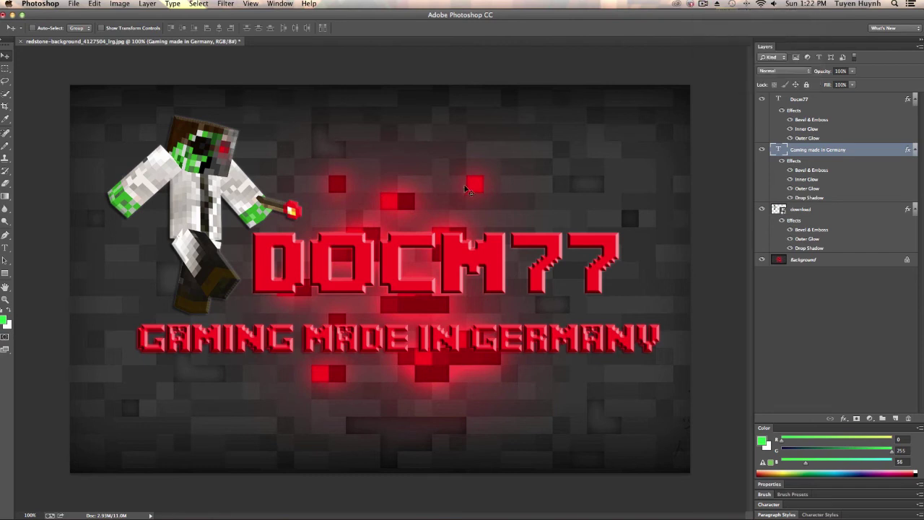